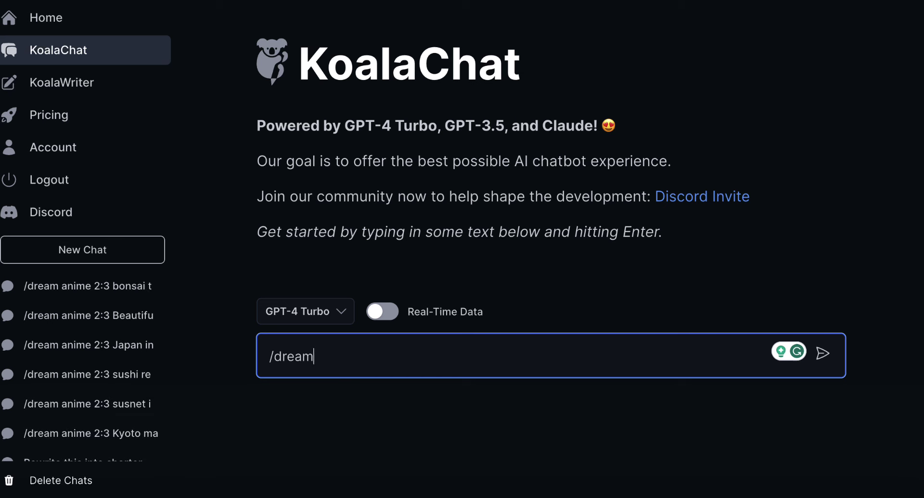
Send the prompt '/dream 2:3 Kyoto' to generate a Kyoto image.
{"action": "type", "text": "2:3"}
{"action": "type", "text": "Kyoto"}
{"action": "key", "text": "Return"}
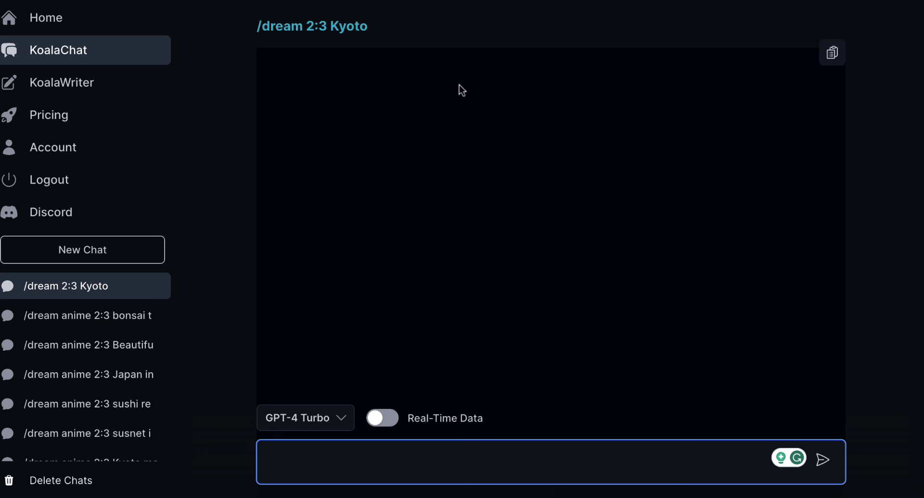
Copy the '/dream 2:3 Kyoto' heading and look over the torii gate image.
{"action": "left_click_drag", "start_coordinate": [377, 25], "coordinate": [258, 26]}
{"action": "key", "text": "ctrl+c"}
{"action": "scroll", "coordinate": [402, 160], "scroll_direction": "down", "scroll_amount": 3}
{"action": "scroll", "coordinate": [403, 164], "scroll_direction": "down", "scroll_amount": 8}
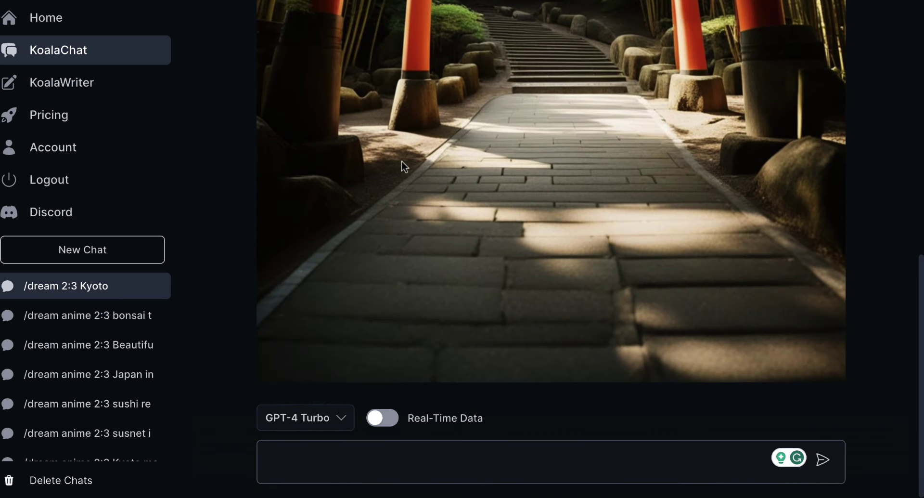
{"action": "scroll", "coordinate": [403, 166], "scroll_direction": "up", "scroll_amount": 3}
{"action": "scroll", "coordinate": [402, 160], "scroll_direction": "up", "scroll_amount": 8}
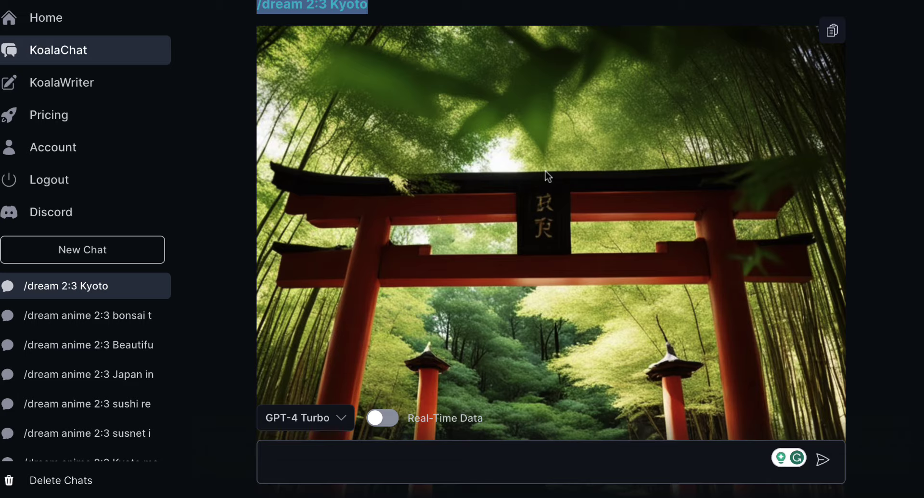
{"action": "scroll", "coordinate": [547, 176], "scroll_direction": "down", "scroll_amount": 8}
Paste the prompt and send it as '/dream anime 2:3 Kyoto'.
{"action": "left_click", "coordinate": [318, 459]}
{"action": "key", "text": "ctrl+v"}
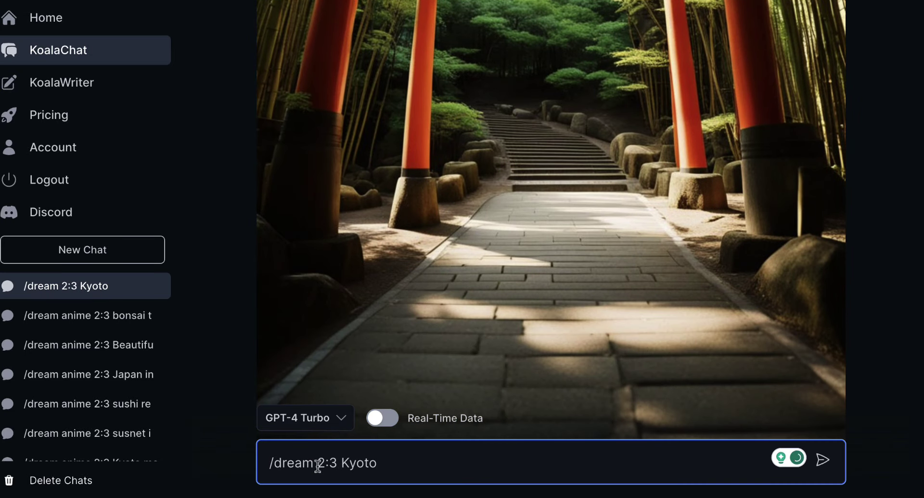
{"action": "left_click", "coordinate": [318, 463]}
{"action": "type", "text": "anime"}
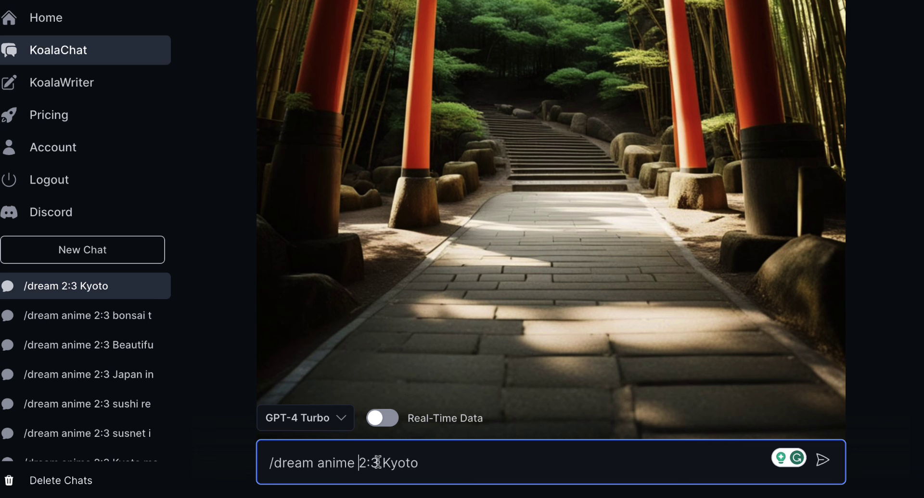
{"action": "left_click", "coordinate": [444, 463]}
{"action": "key", "text": "Return"}
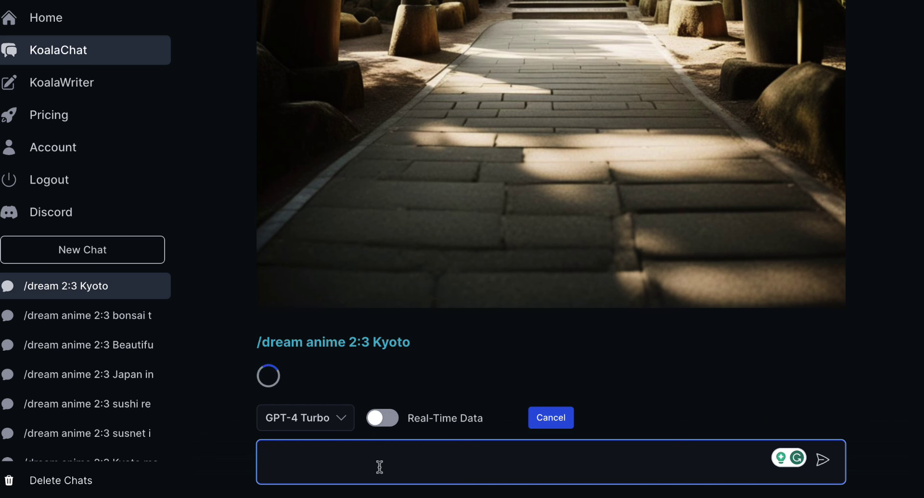
Paste the prompt again and send it as '/dream isometric 2:3 Kyoto'.
{"action": "key", "text": "ctrl+v"}
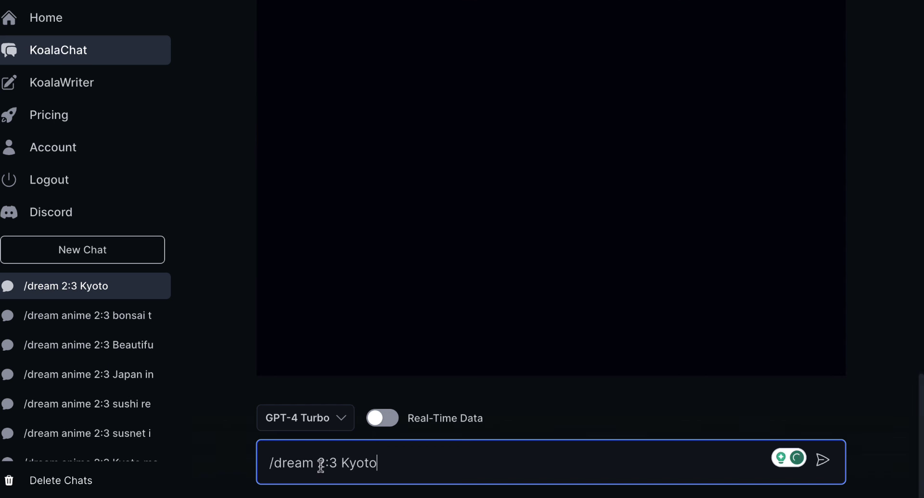
{"action": "left_click", "coordinate": [319, 463]}
{"action": "type", "text": "isometric"}
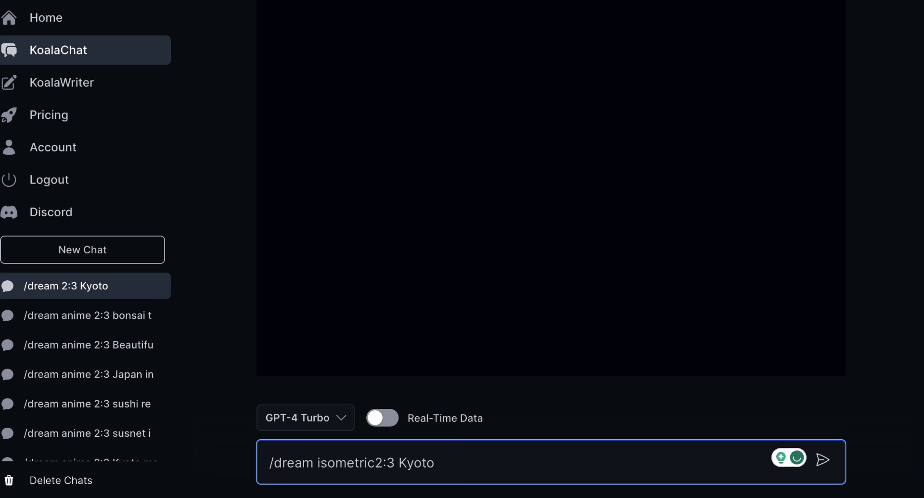
{"action": "key", "text": "Return"}
Send a third variant, '/dream fantasy 2:3 Kyoto'.
{"action": "key", "text": "ctrl+v"}
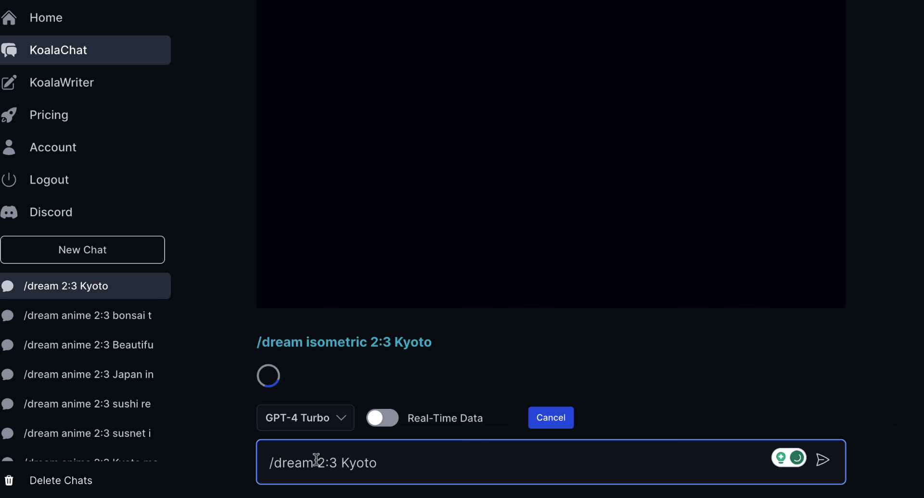
{"action": "left_click", "coordinate": [316, 461]}
{"action": "type", "text": "fant"}
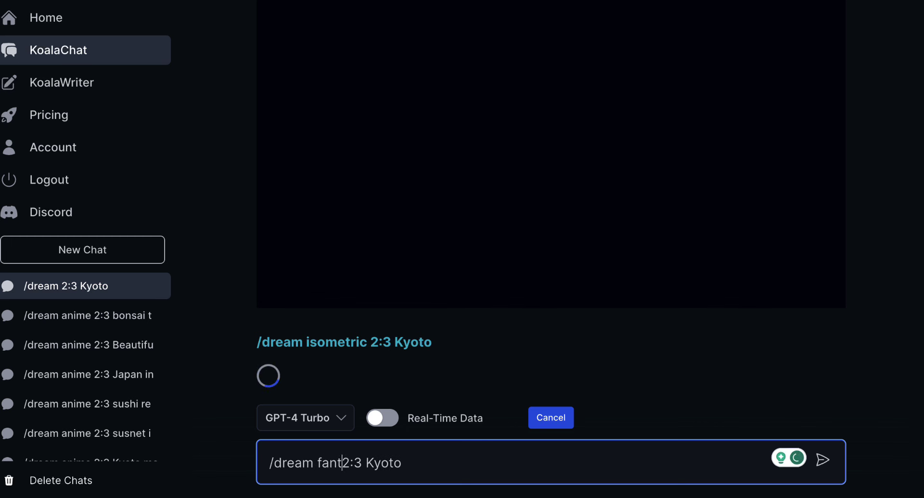
{"action": "type", "text": "asy"}
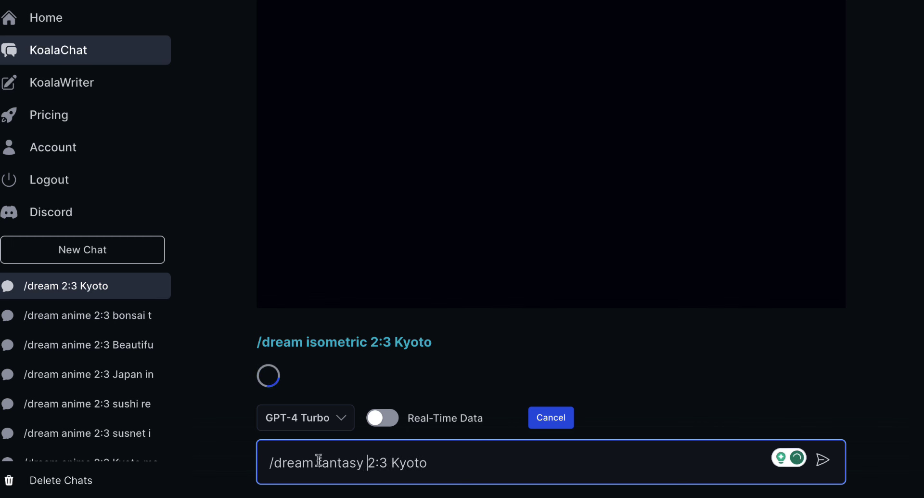
{"action": "left_click", "coordinate": [823, 460]}
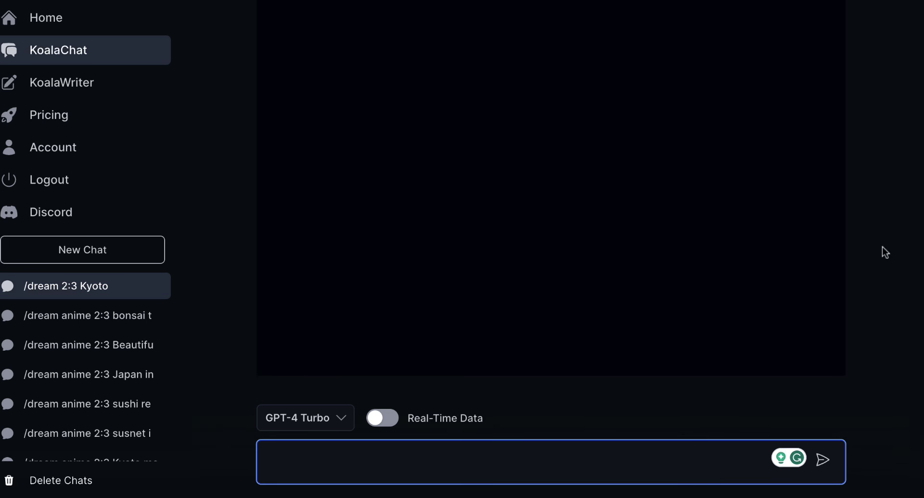
Scroll through the anime, isometric and fantasy Kyoto images in the chat.
{"action": "scroll", "coordinate": [885, 251], "scroll_direction": "up", "scroll_amount": 10}
{"action": "scroll", "coordinate": [885, 252], "scroll_direction": "up", "scroll_amount": 10}
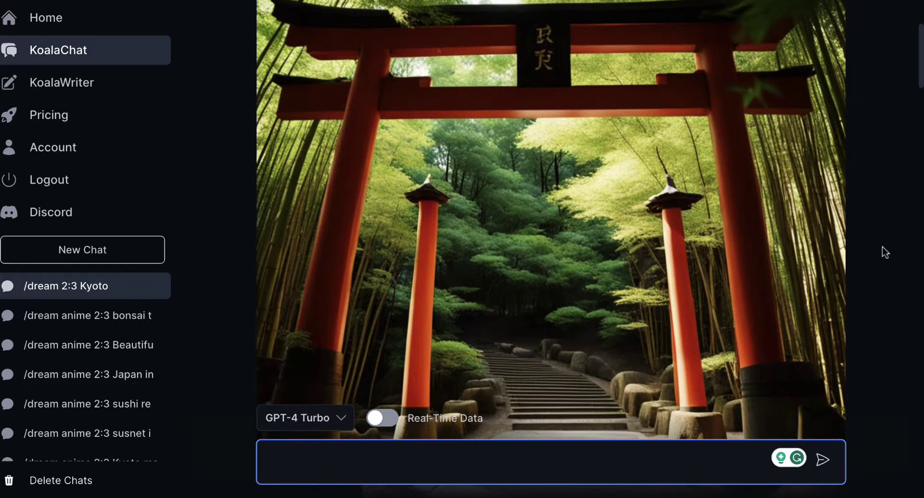
{"action": "scroll", "coordinate": [885, 252], "scroll_direction": "down", "scroll_amount": 10}
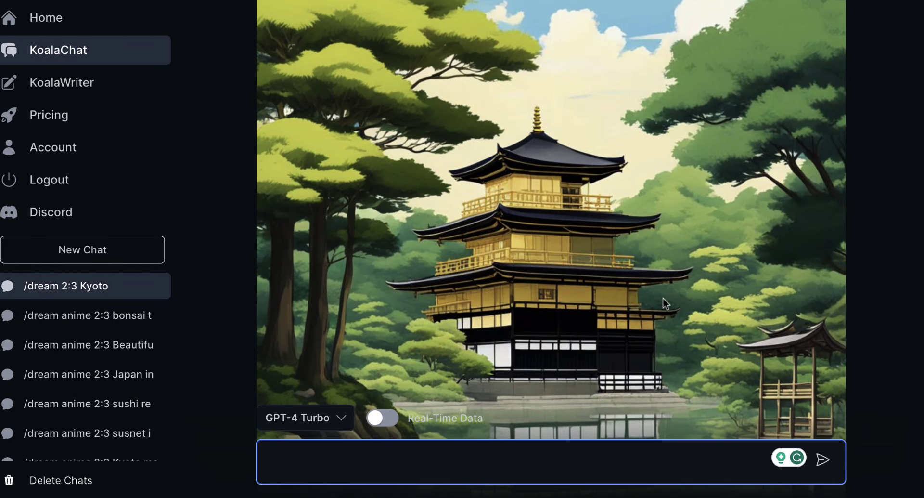
{"action": "scroll", "coordinate": [662, 299], "scroll_direction": "down", "scroll_amount": 3}
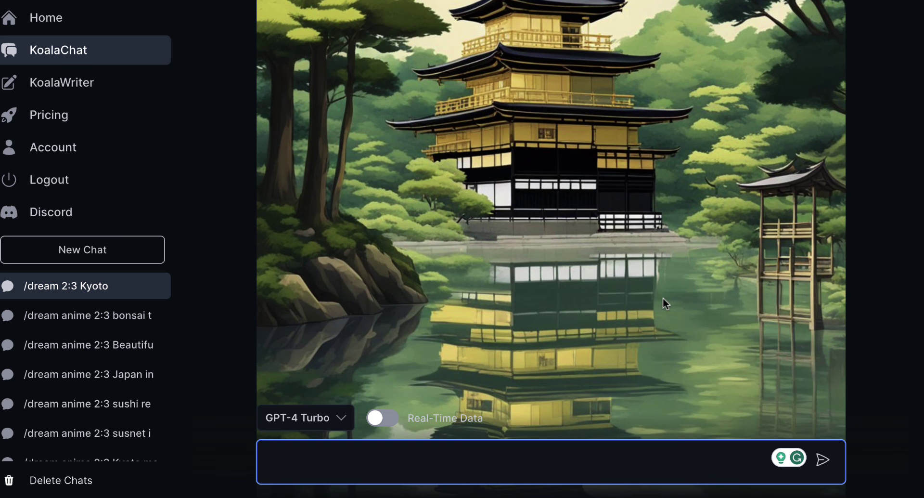
{"action": "scroll", "coordinate": [663, 299], "scroll_direction": "down", "scroll_amount": 7}
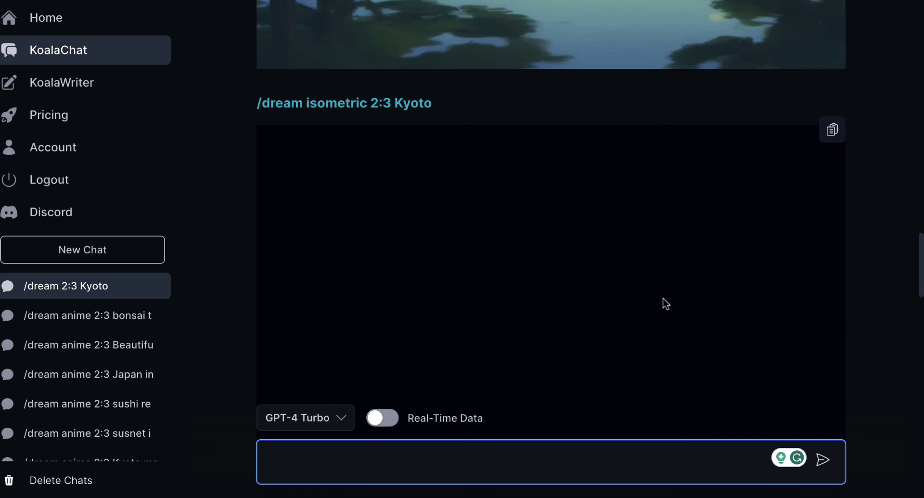
{"action": "scroll", "coordinate": [665, 304], "scroll_direction": "down", "scroll_amount": 2}
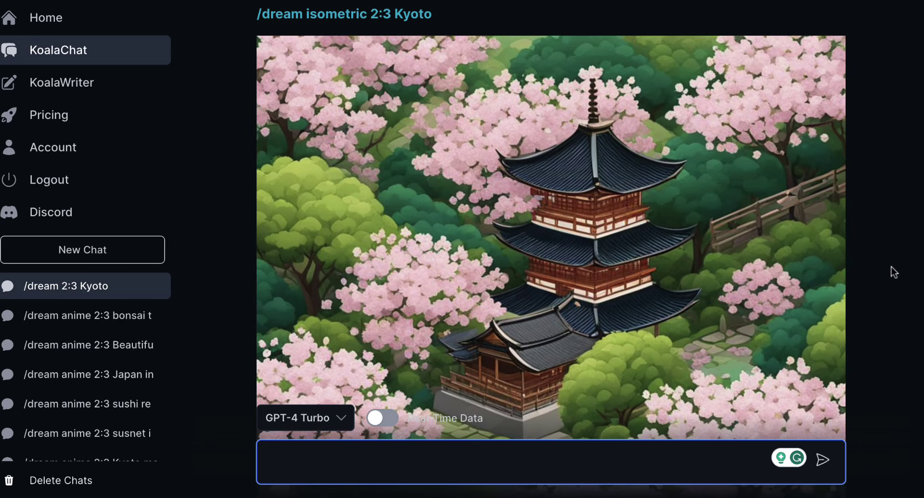
{"action": "scroll", "coordinate": [705, 310], "scroll_direction": "down", "scroll_amount": 12}
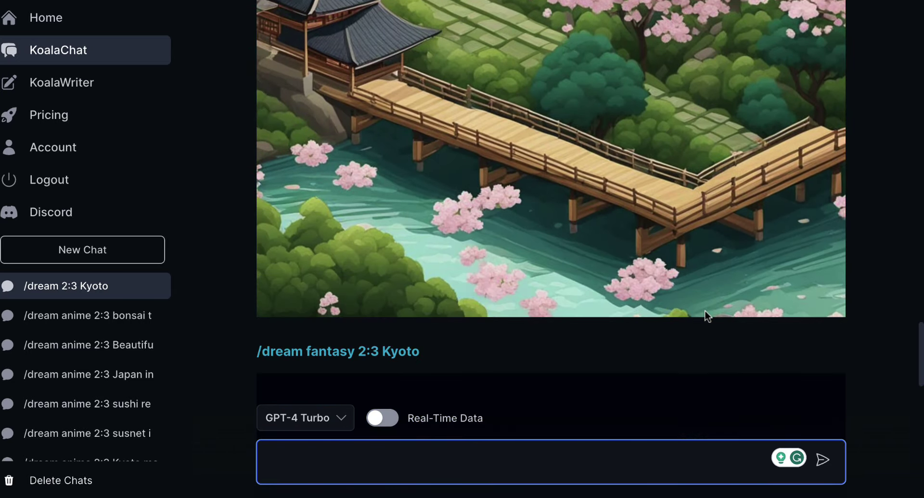
{"action": "scroll", "coordinate": [705, 315], "scroll_direction": "down", "scroll_amount": 8}
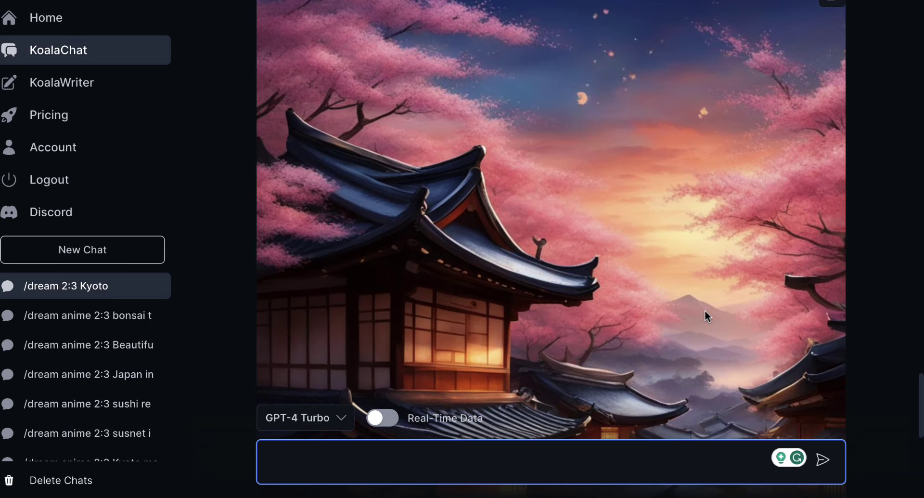
{"action": "scroll", "coordinate": [705, 315], "scroll_direction": "down", "scroll_amount": 5}
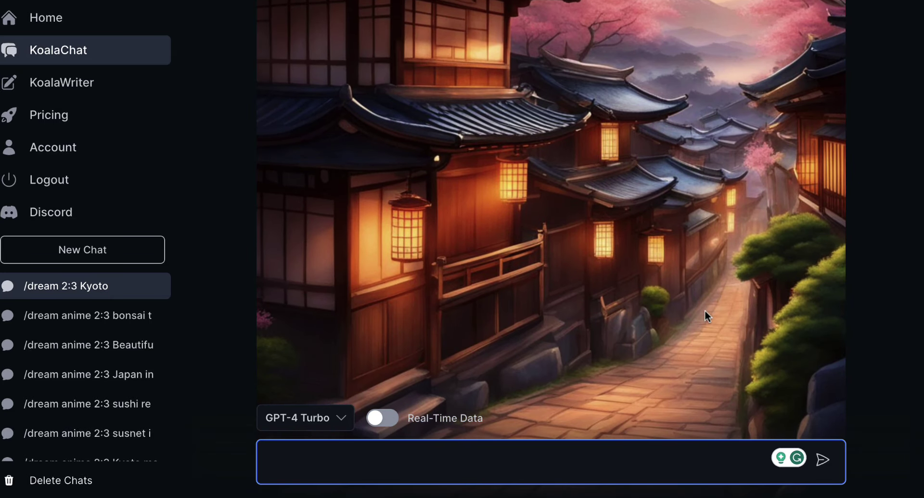
{"action": "scroll", "coordinate": [705, 312], "scroll_direction": "down", "scroll_amount": 4}
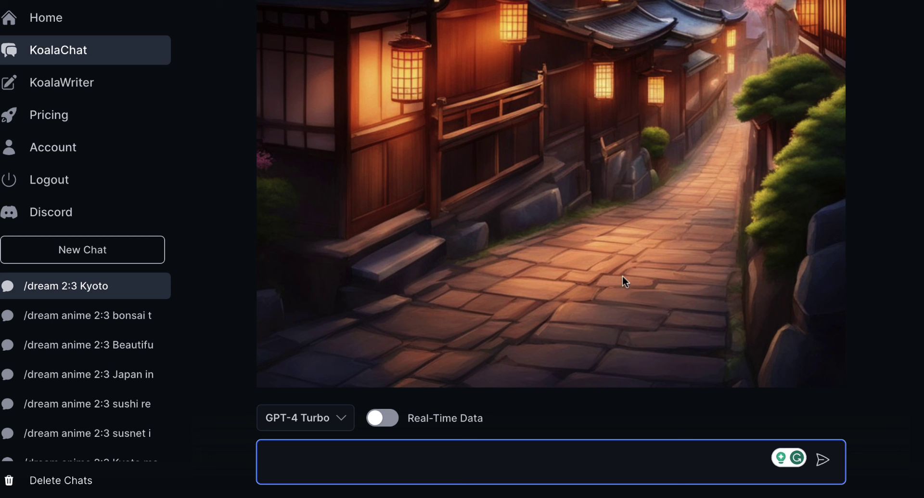
Rework the Kyoto prompt into '/dream 16:9 Akihabara', send it, and copy its title.
{"action": "key", "text": "ctrl+v"}
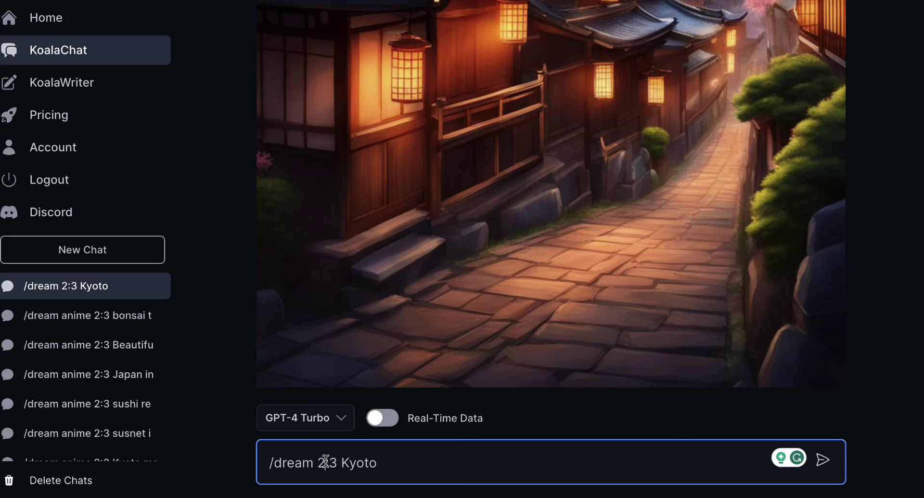
{"action": "left_click", "coordinate": [325, 461]}
{"action": "key", "text": "BackSpace"}
{"action": "type", "text": "16"}
{"action": "left_click", "coordinate": [341, 463]}
{"action": "key", "text": "BackSpace"}
{"action": "type", "text": "9"}
{"action": "left_click_drag", "start_coordinate": [385, 463], "coordinate": [350, 466]}
{"action": "type", "text": "Akihabara"}
{"action": "key", "text": "Return"}
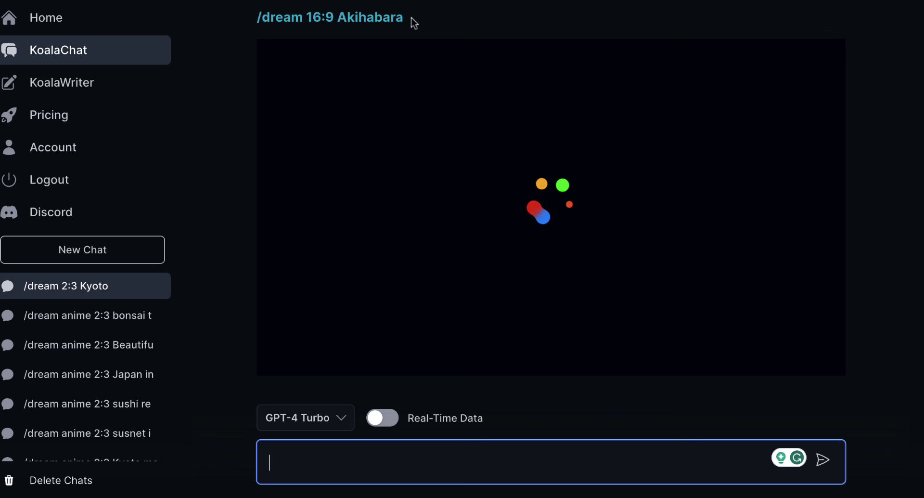
{"action": "left_click_drag", "start_coordinate": [407, 18], "coordinate": [257, 18]}
{"action": "key", "text": "ctrl+c"}
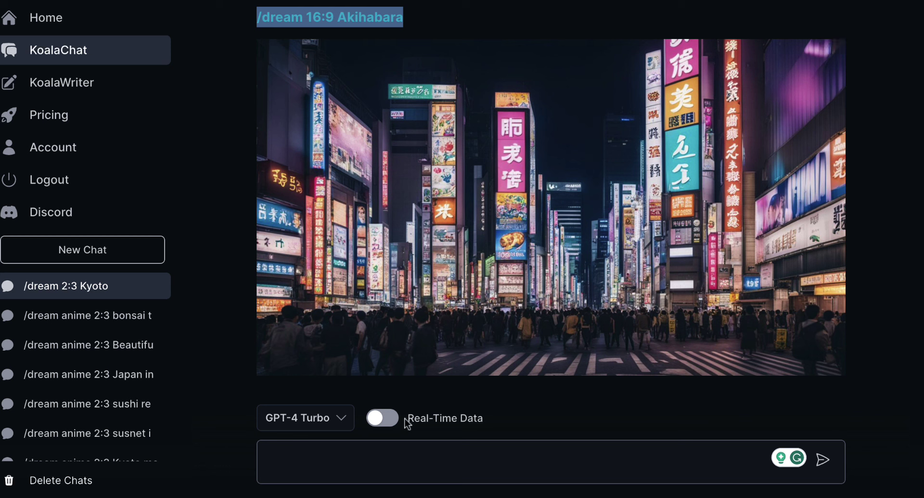
Send '/dream photo 16:9 Akihabara' for a photo-style Akihabara street image.
{"action": "left_click", "coordinate": [375, 464]}
{"action": "key", "text": "ctrl+v"}
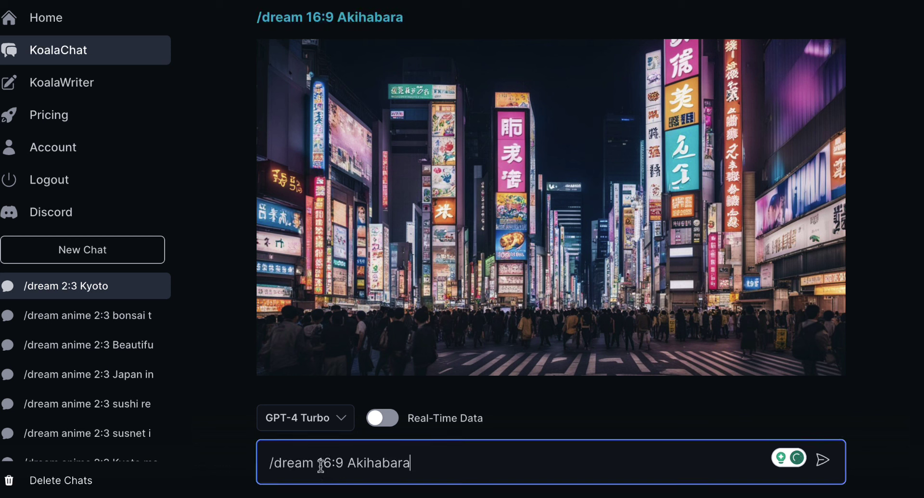
{"action": "left_click", "coordinate": [321, 465]}
{"action": "type", "text": "photo"}
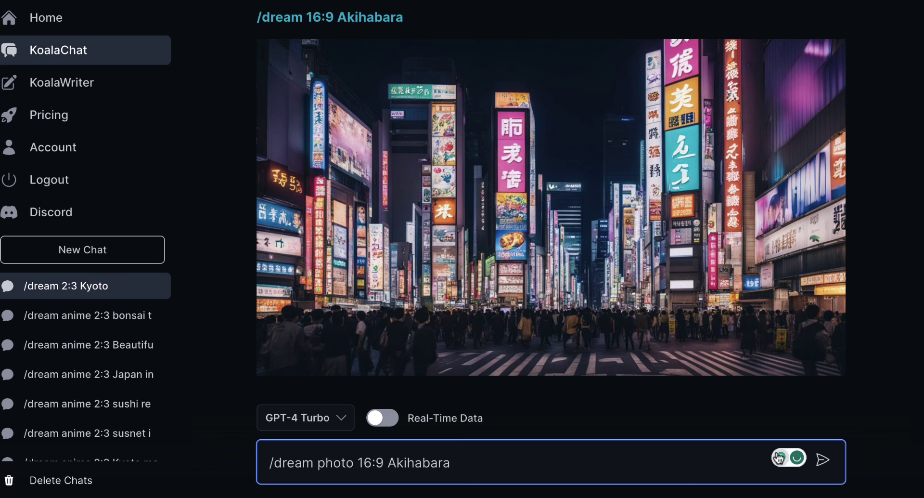
{"action": "left_click", "coordinate": [823, 459]}
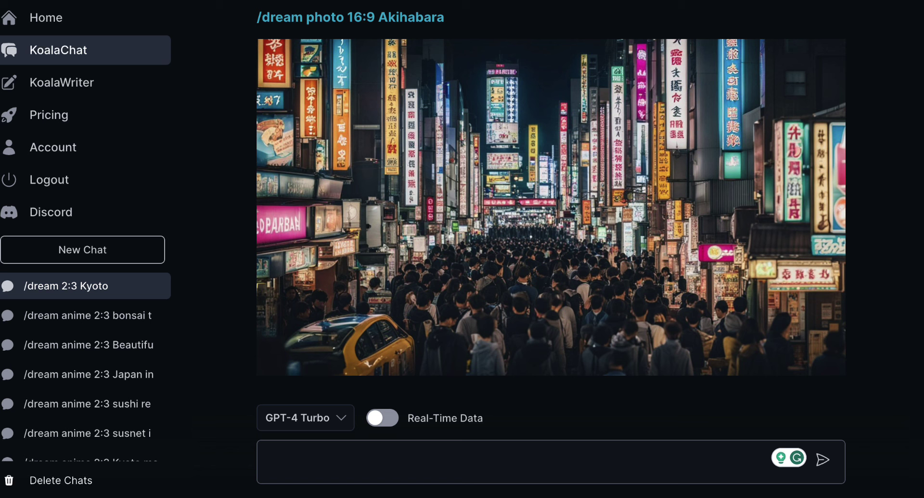
Open KoalaWriter's article settings and enable AI images.
{"action": "left_click", "coordinate": [99, 90]}
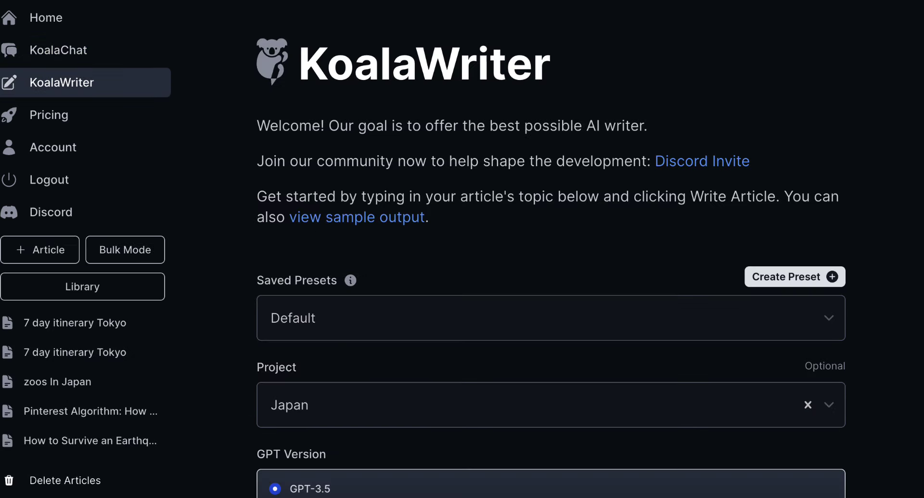
{"action": "scroll", "coordinate": [617, 177], "scroll_direction": "down", "scroll_amount": 10}
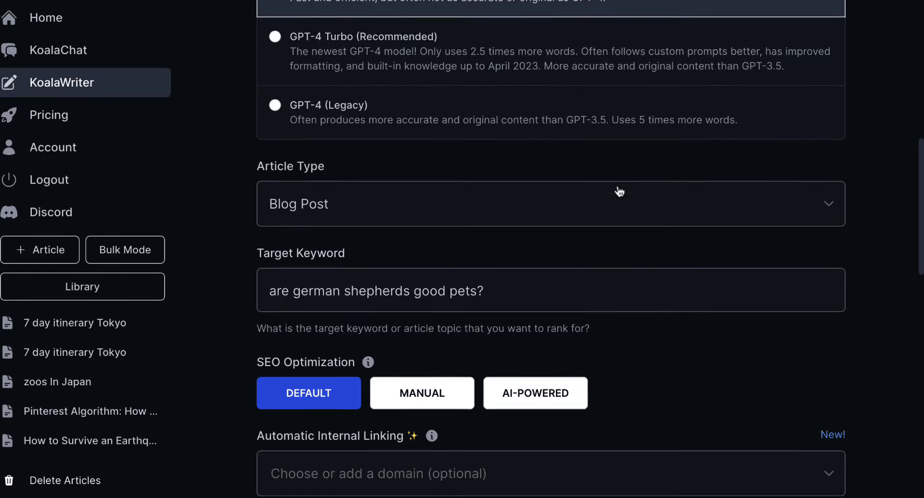
{"action": "scroll", "coordinate": [620, 190], "scroll_direction": "down", "scroll_amount": 2}
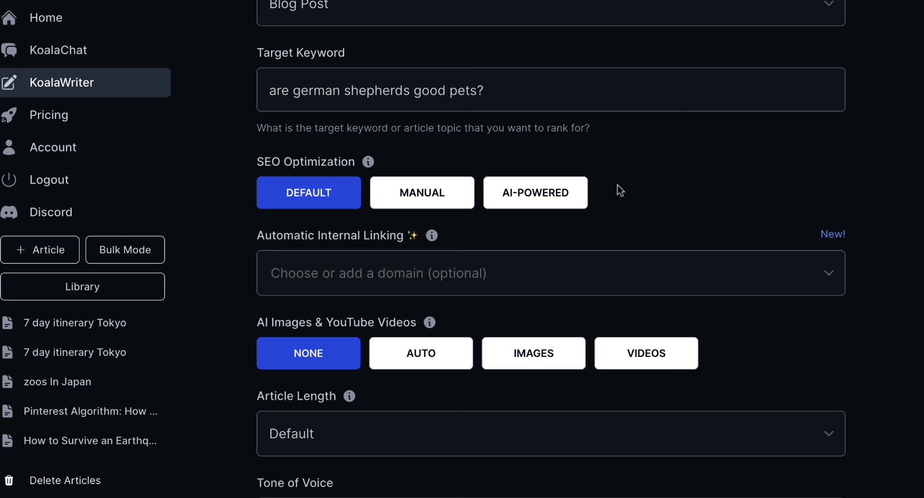
{"action": "scroll", "coordinate": [608, 292], "scroll_direction": "down", "scroll_amount": 1}
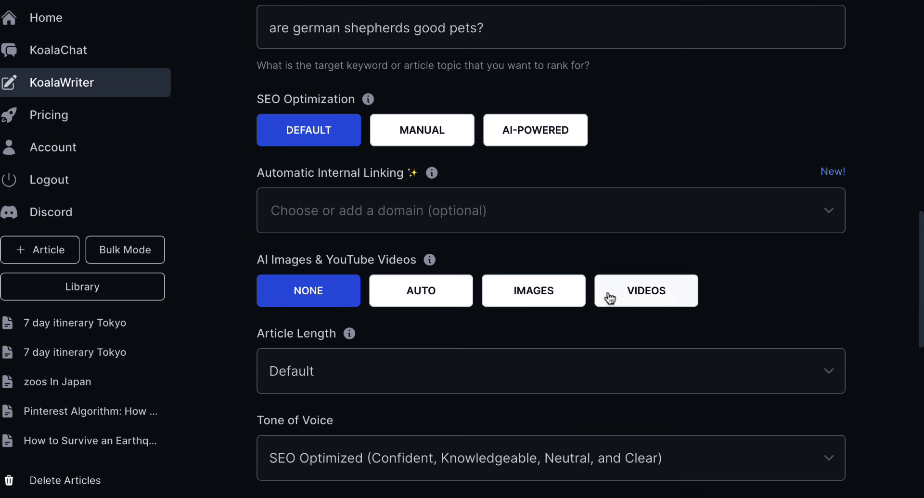
{"action": "left_click", "coordinate": [537, 290]}
{"action": "scroll", "coordinate": [448, 303], "scroll_direction": "down", "scroll_amount": 2}
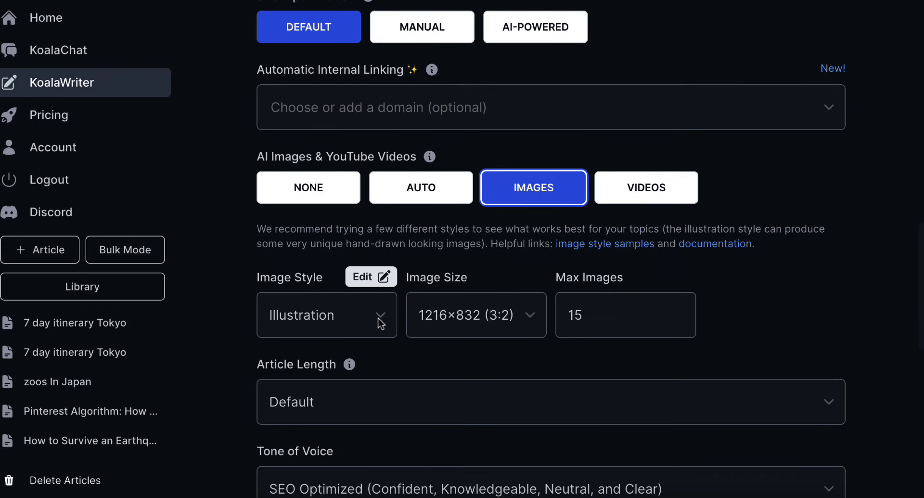
Set the image style to Anime and the image size to 1344x768 (16:9).
{"action": "left_click", "coordinate": [377, 317]}
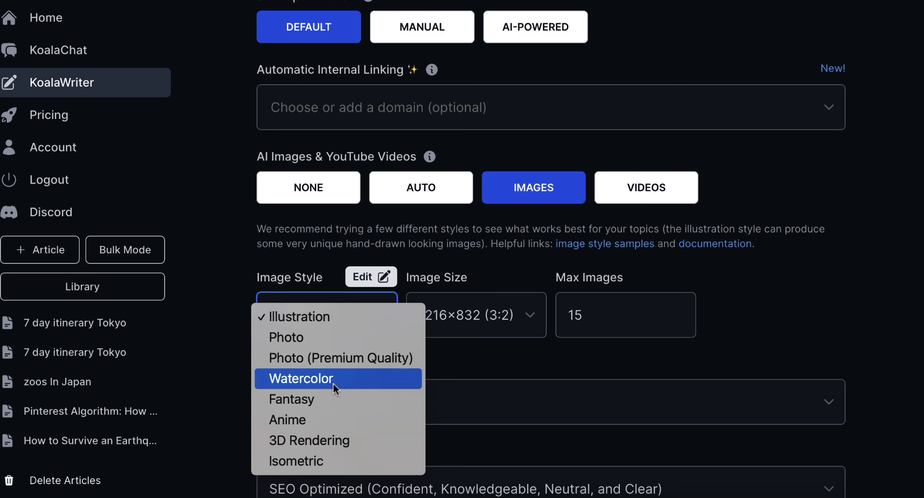
{"action": "left_click", "coordinate": [508, 321]}
{"action": "left_click", "coordinate": [533, 313]}
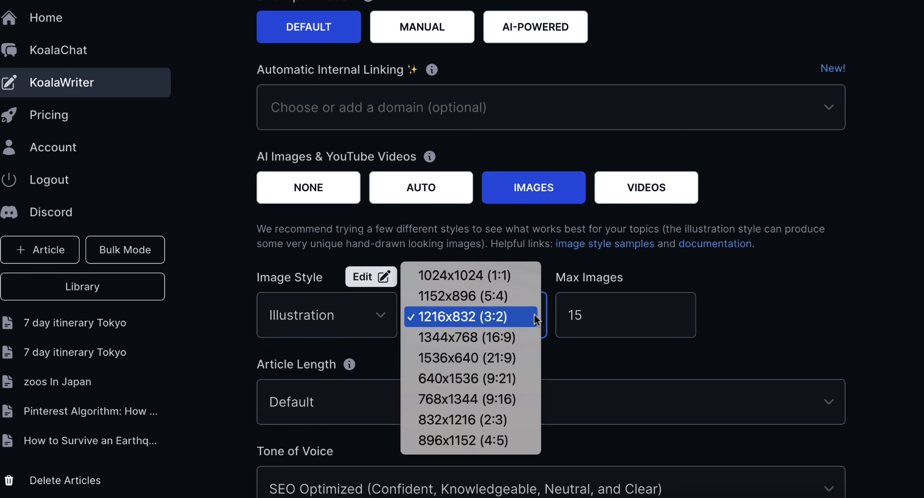
{"action": "left_click", "coordinate": [672, 318]}
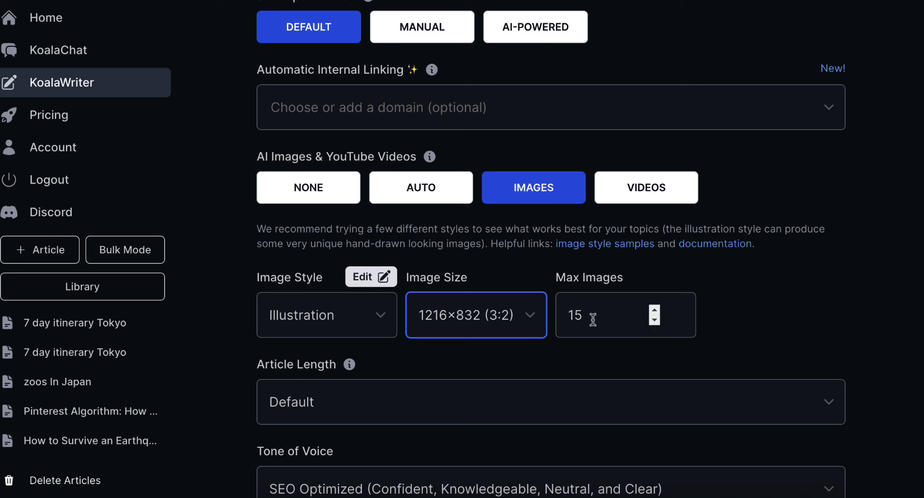
{"action": "left_click", "coordinate": [366, 315]}
{"action": "left_click", "coordinate": [342, 420]}
{"action": "left_click", "coordinate": [522, 317]}
{"action": "left_click", "coordinate": [512, 339]}
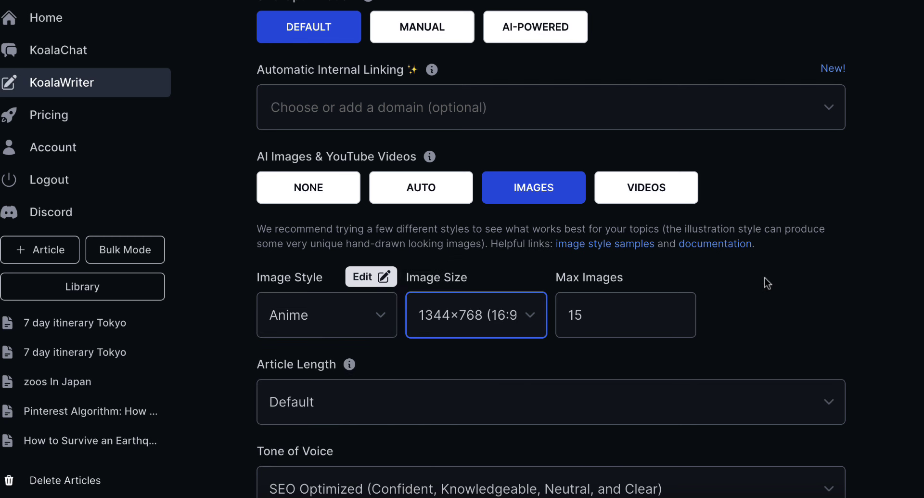